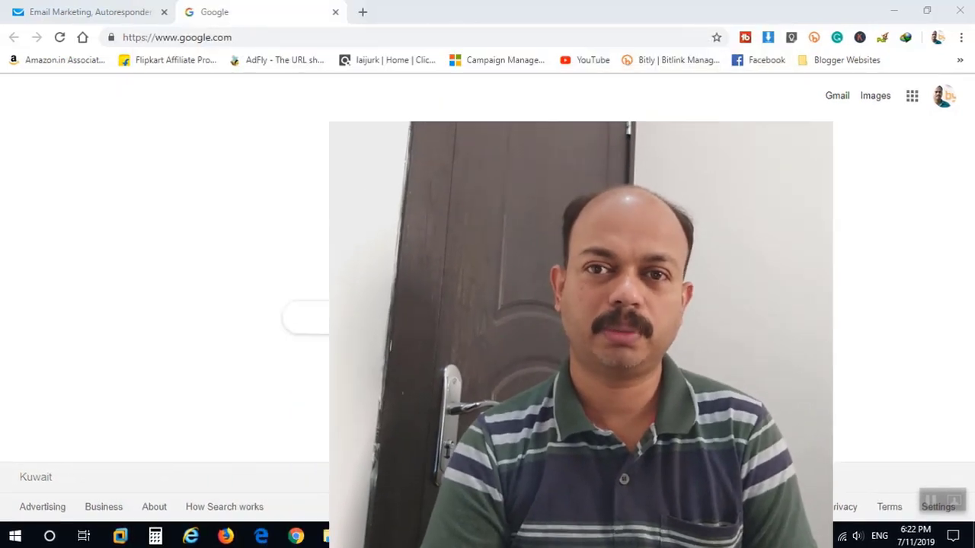
Search Google for "download windows 10 iso file" and open Microsoft's Download Windows 10 Disc Image page.
type("downlo")
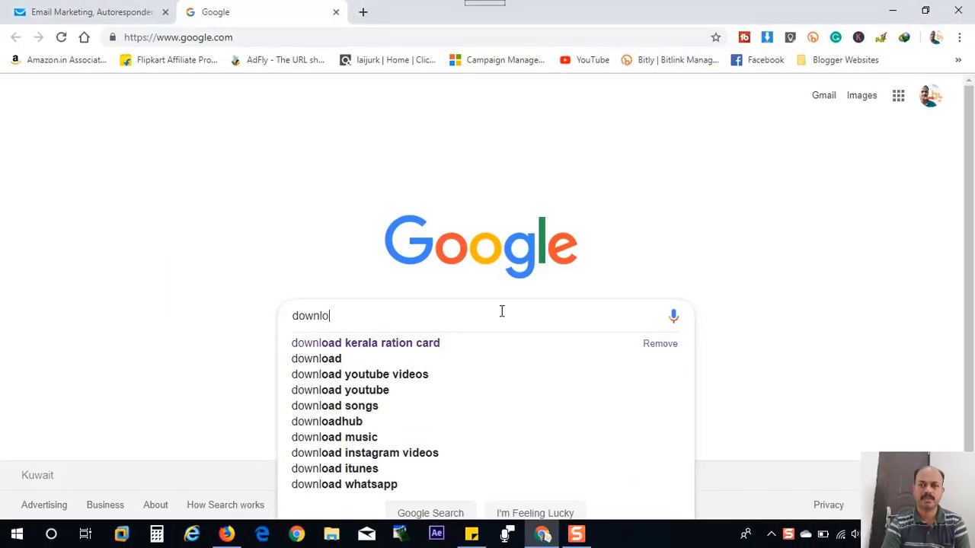
type("ad windows 10 iso")
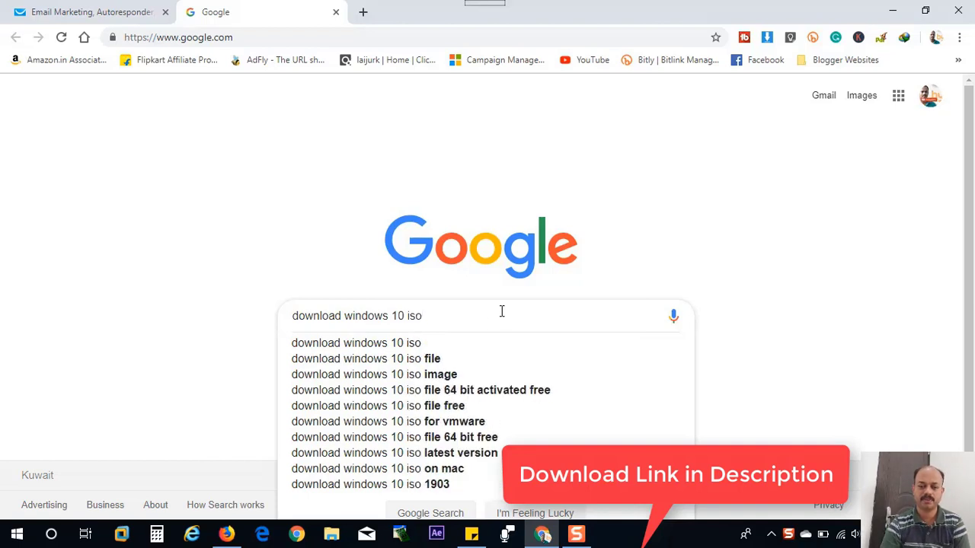
left_click(429, 359)
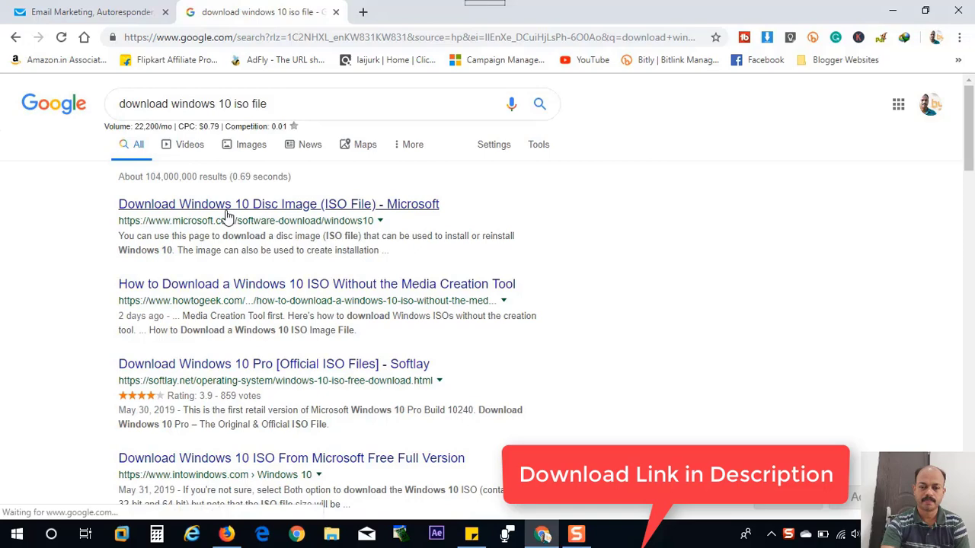
left_click(217, 208)
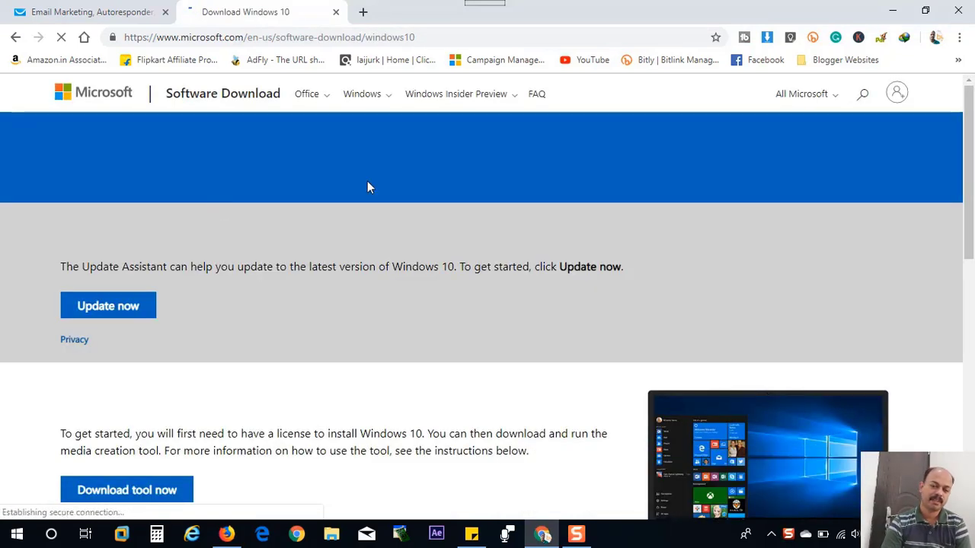
Download the Windows 10 media creation tool, MediaCreationTool1903.exe, from the Microsoft page and run it.
left_click_drag(964, 144, 963, 211)
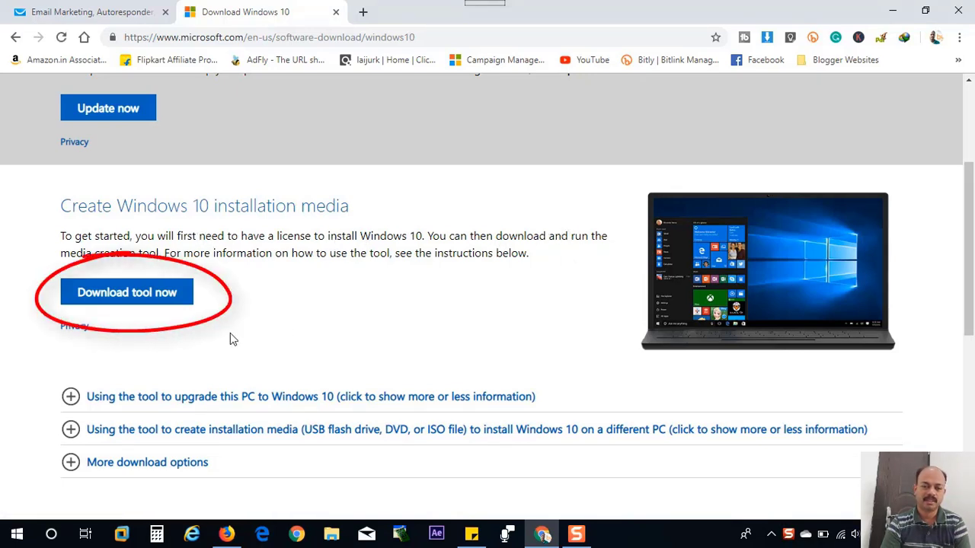
left_click(124, 297)
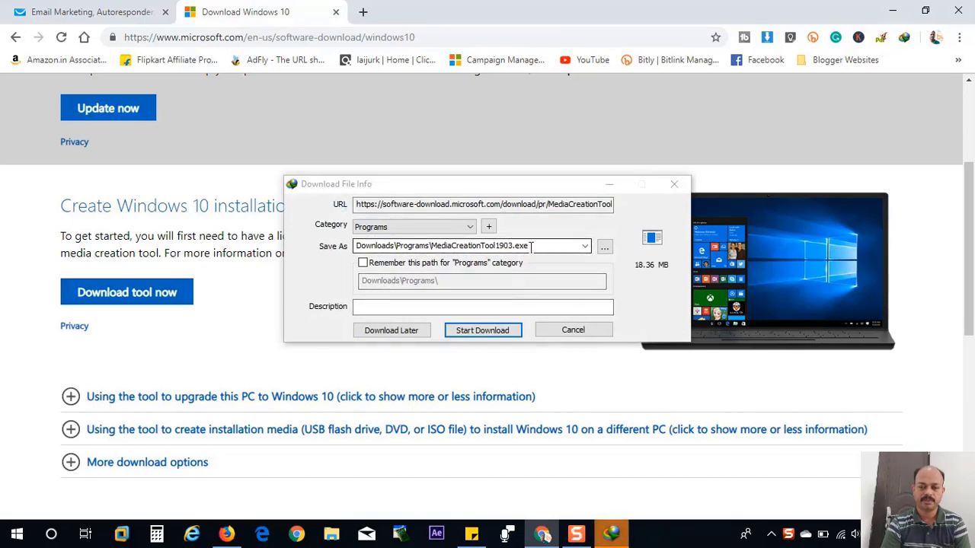
left_click(486, 331)
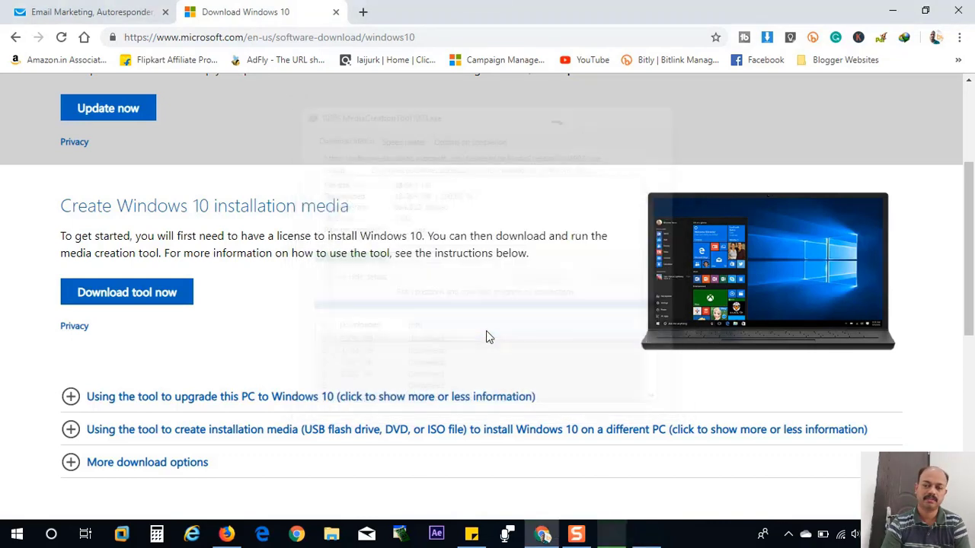
left_click(362, 308)
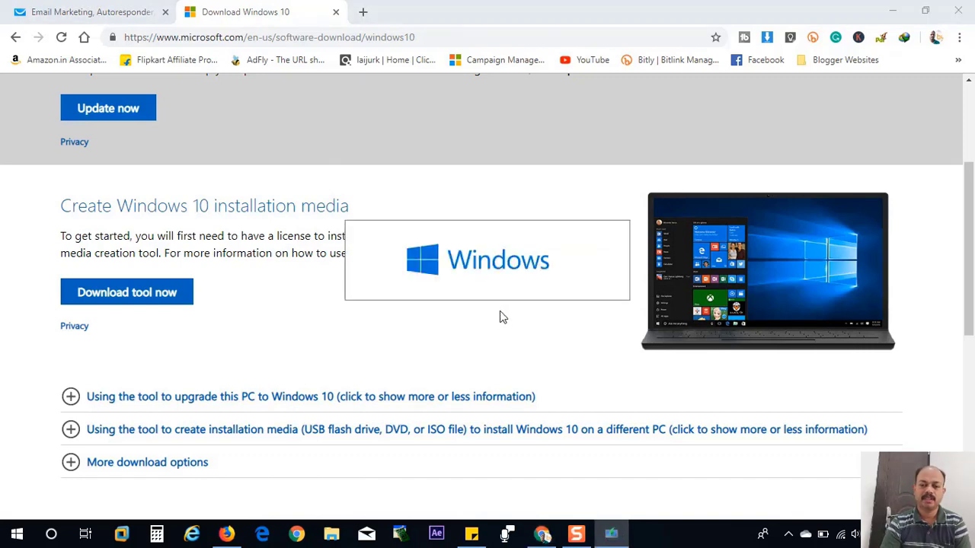
Accept the Windows 10 Setup license terms and choose to create installation media (USB flash drive, DVD, or ISO file) for another PC.
left_click(892, 11)
left_click(893, 11)
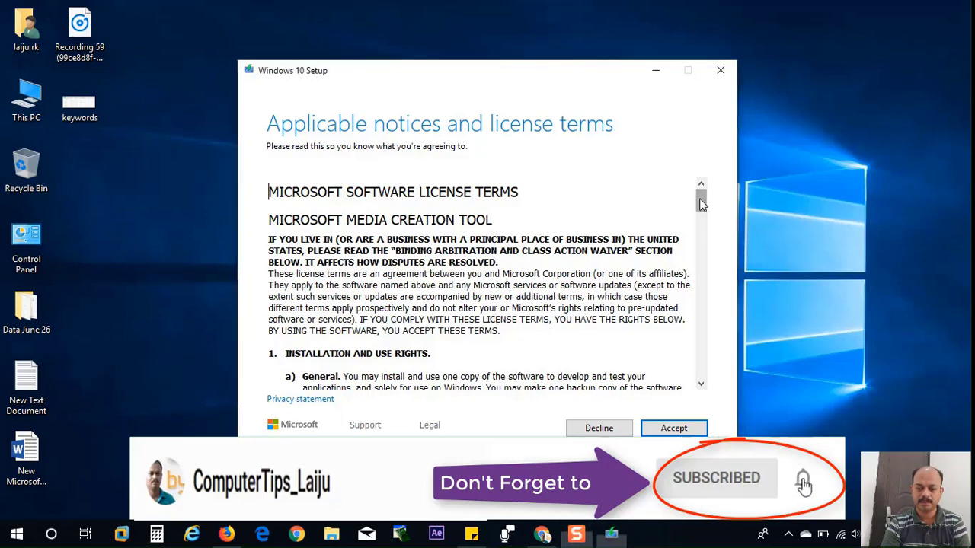
left_click_drag(701, 200, 699, 370)
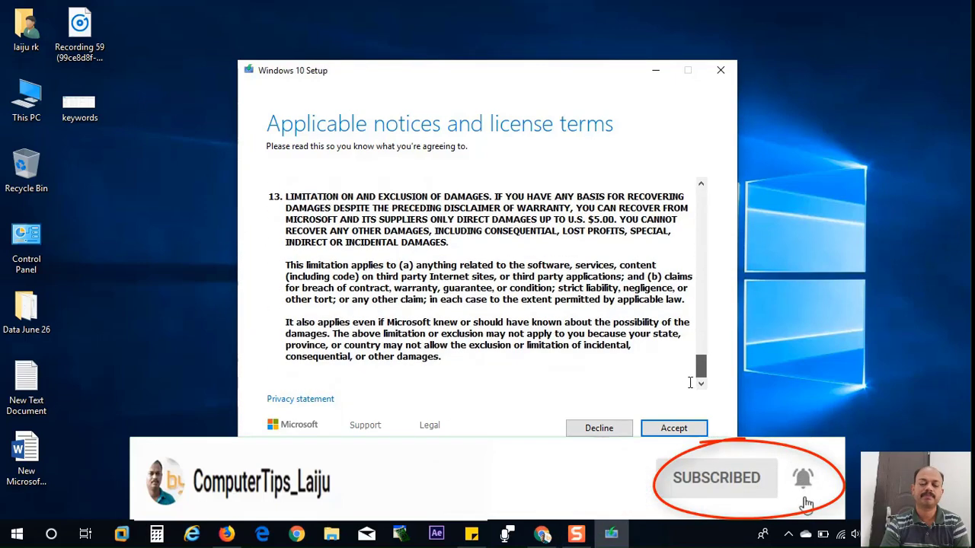
left_click(669, 429)
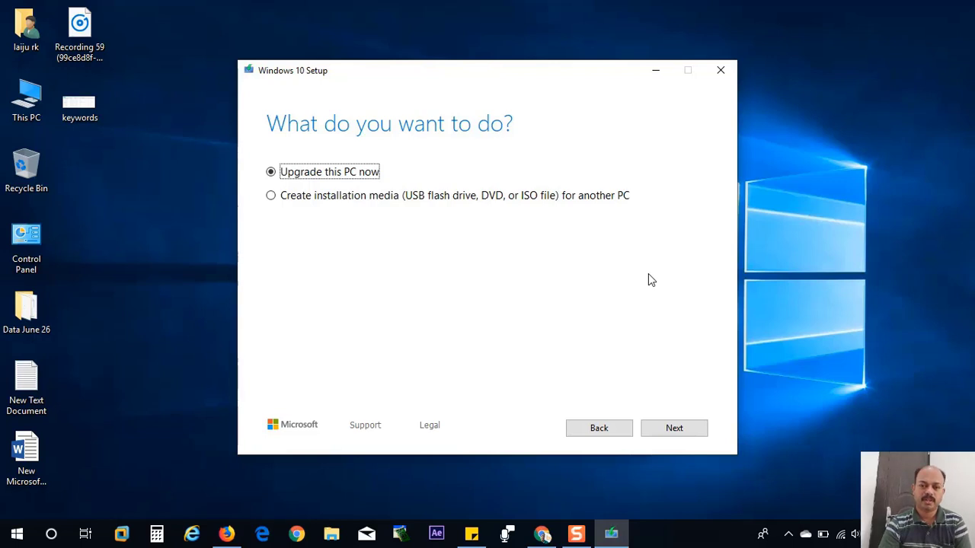
left_click(271, 198)
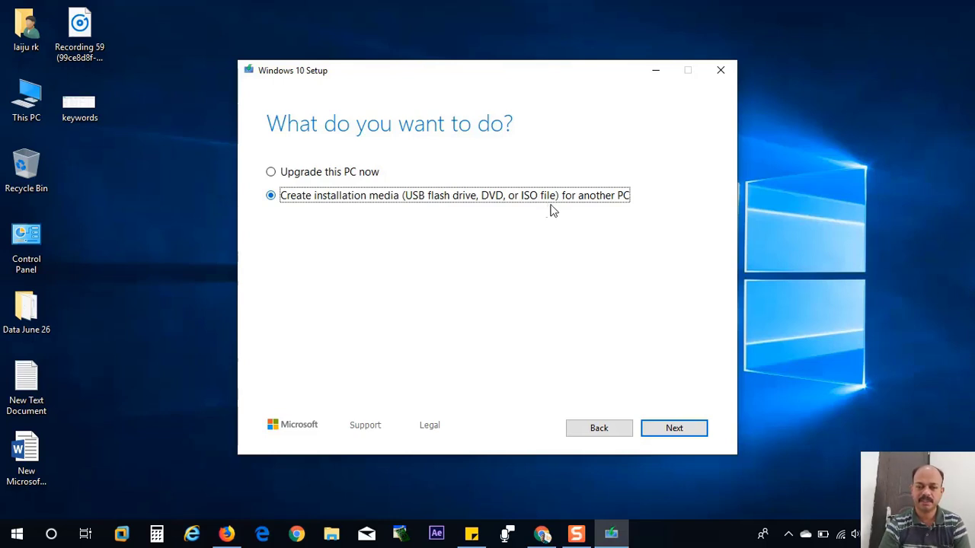
left_click(675, 431)
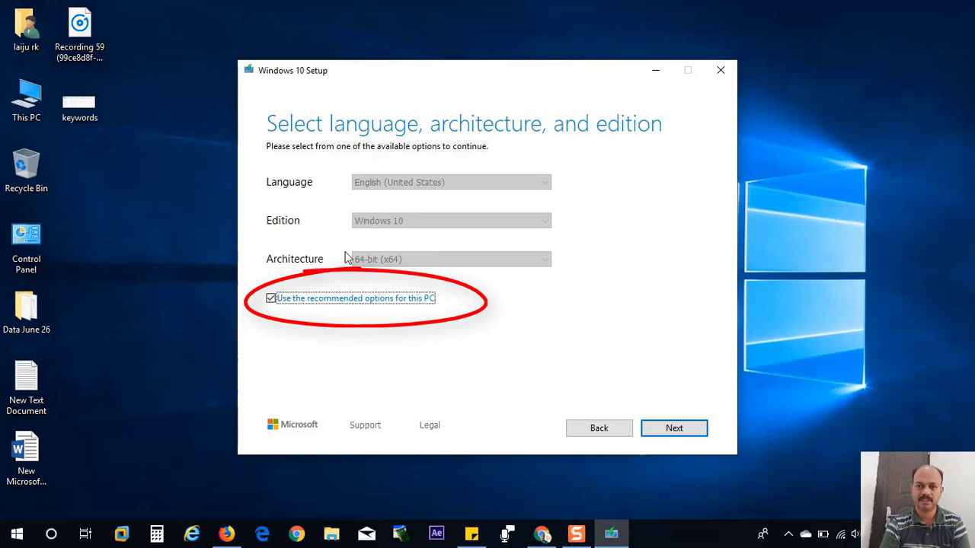
Turn off the recommended options for this PC and set the architecture to Both, keeping English (United States) and Windows 10.
left_click(271, 298)
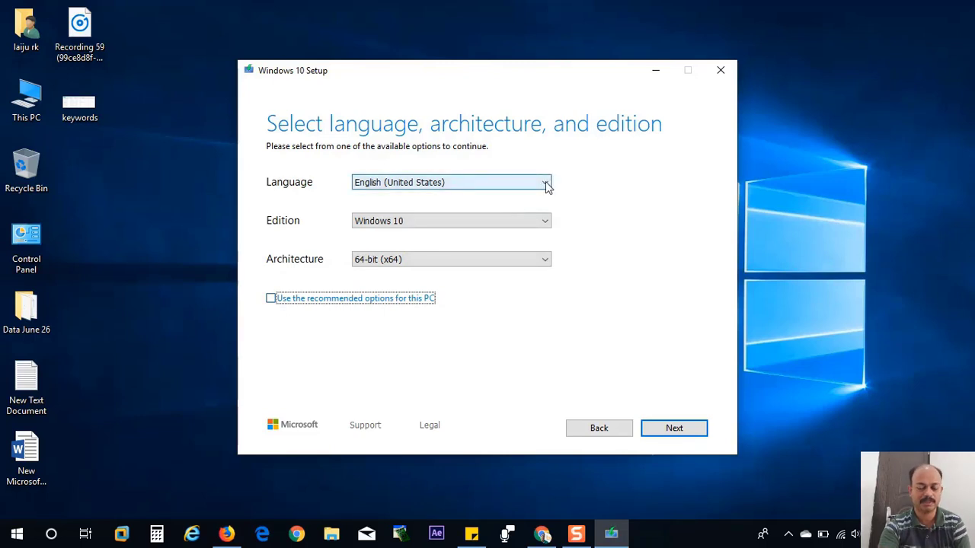
left_click(546, 185)
left_click(546, 185)
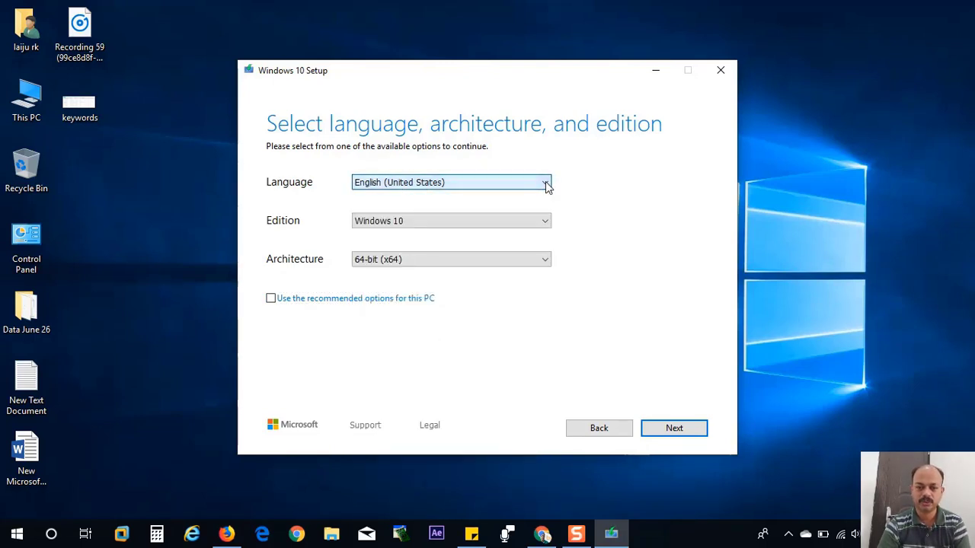
left_click(546, 222)
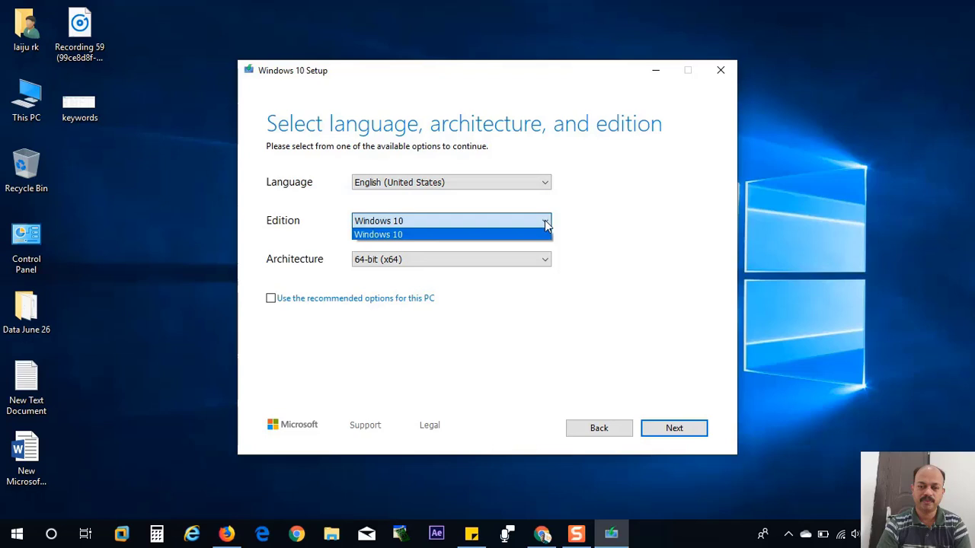
left_click(547, 223)
left_click(546, 261)
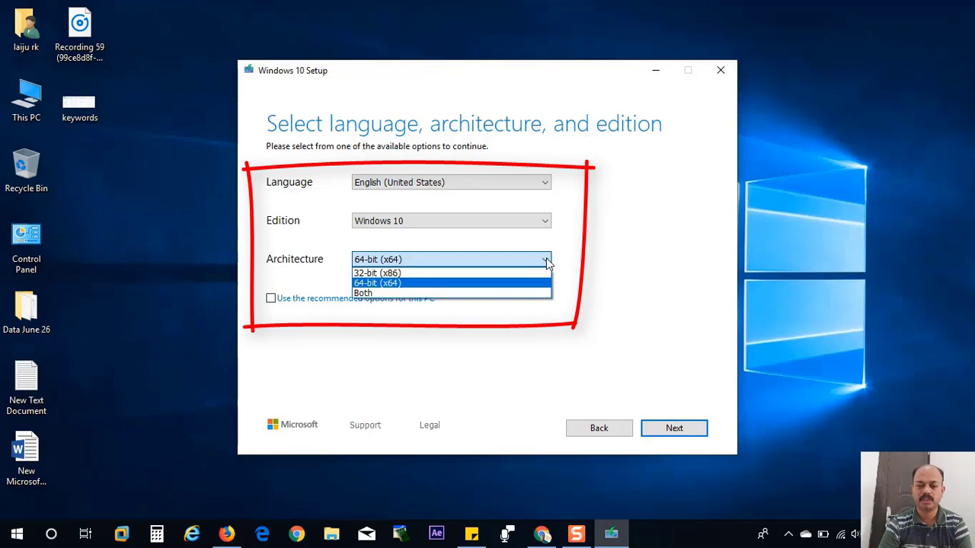
left_click(476, 294)
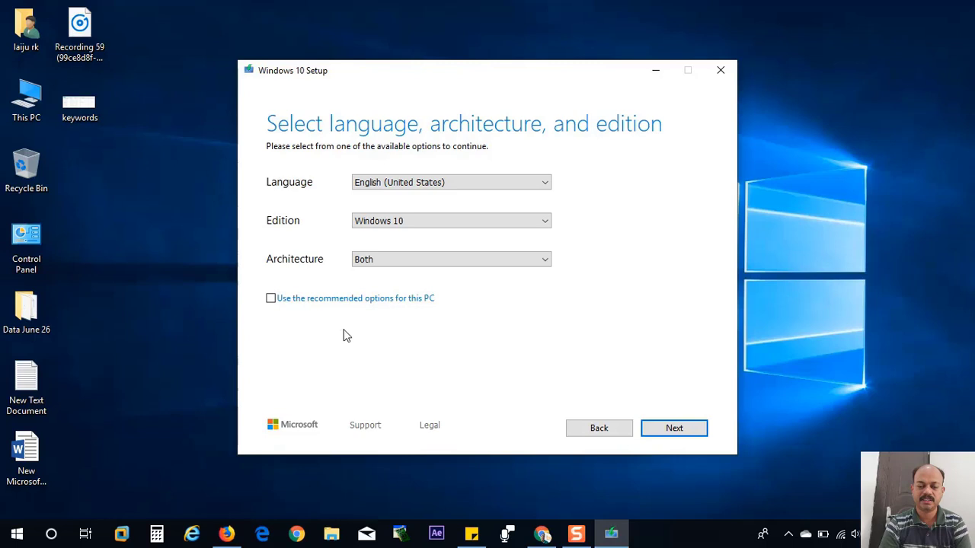
left_click(673, 429)
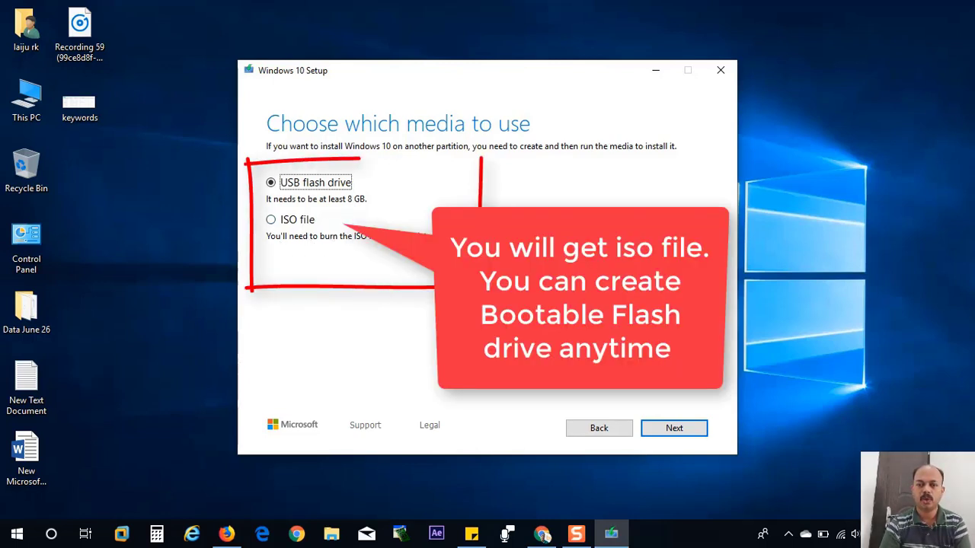
Choose ISO file as the media and save it in Documents under the name Windows 10-2019.
left_click(271, 219)
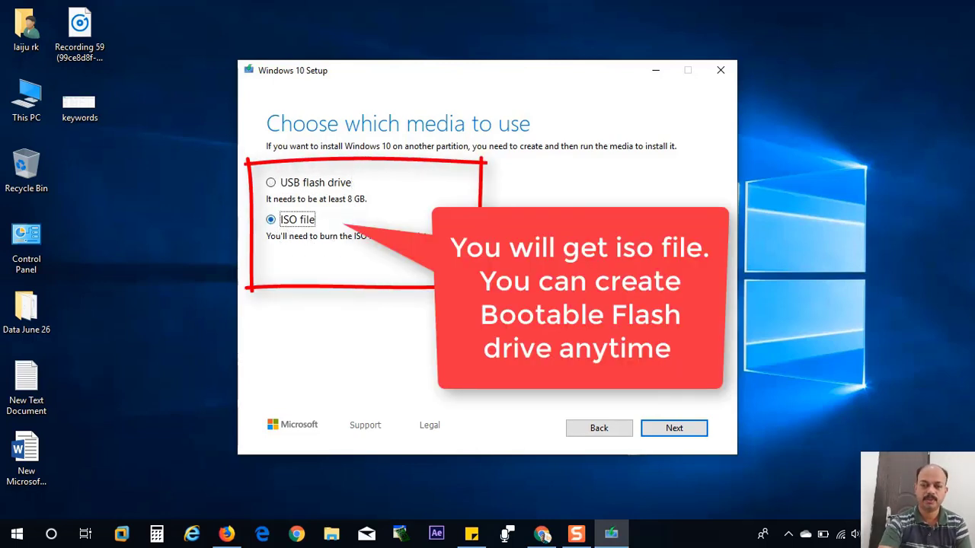
left_click(673, 429)
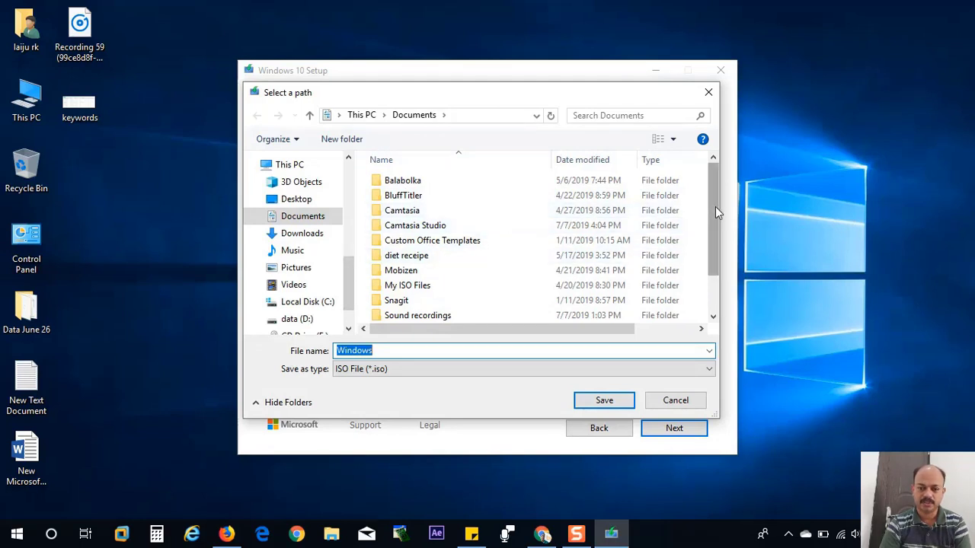
mouse_move(715, 206)
left_mouse_down()
mouse_move(710, 252)
mouse_move(705, 201)
left_mouse_up()
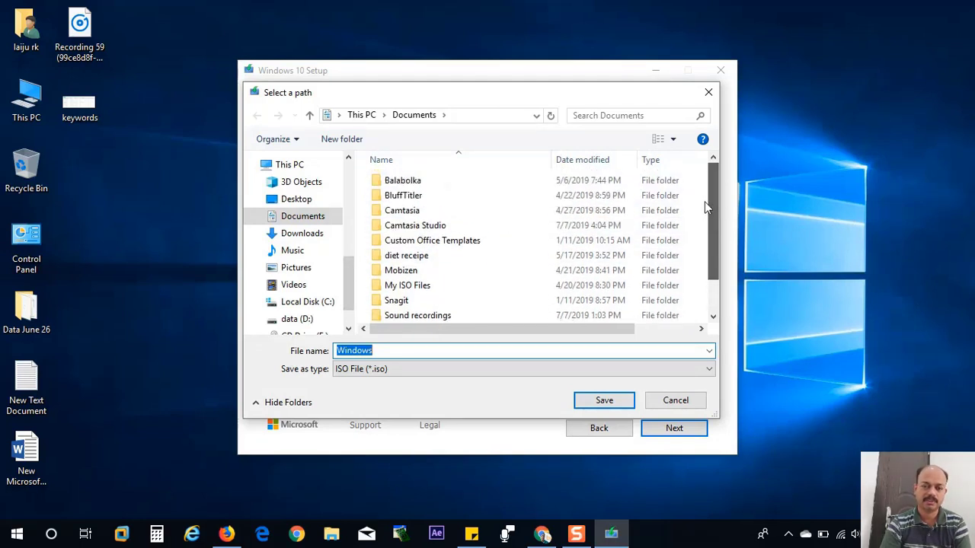
left_click(395, 352)
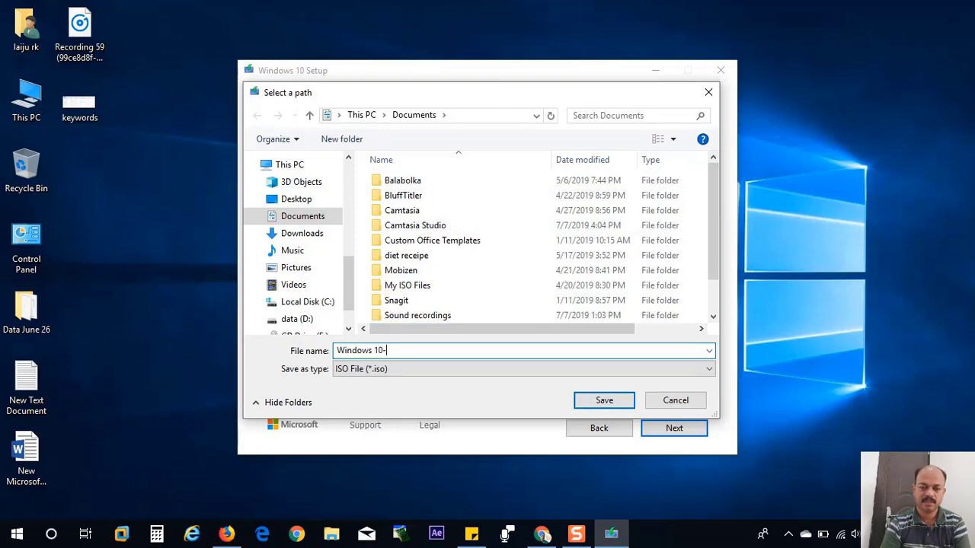
left_click(403, 369)
left_click(381, 379)
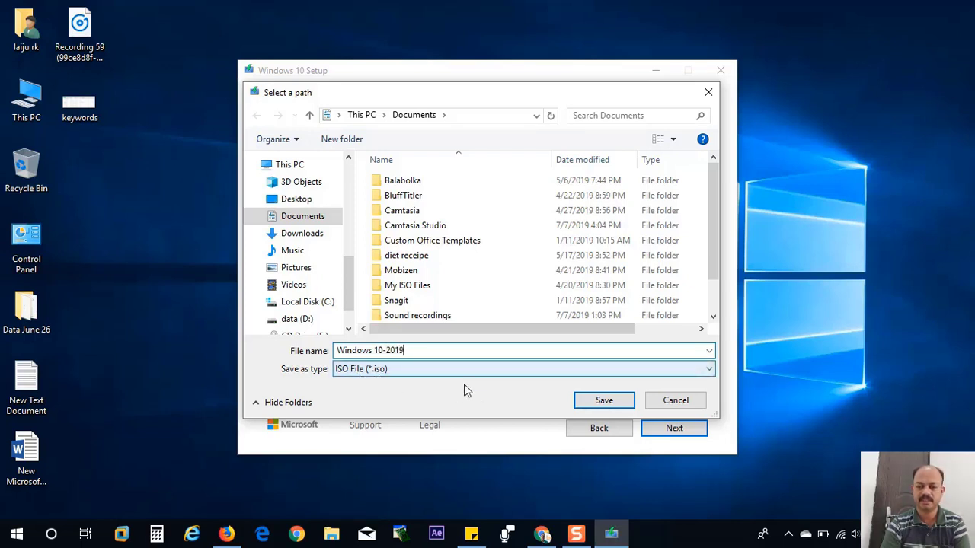
left_click(605, 402)
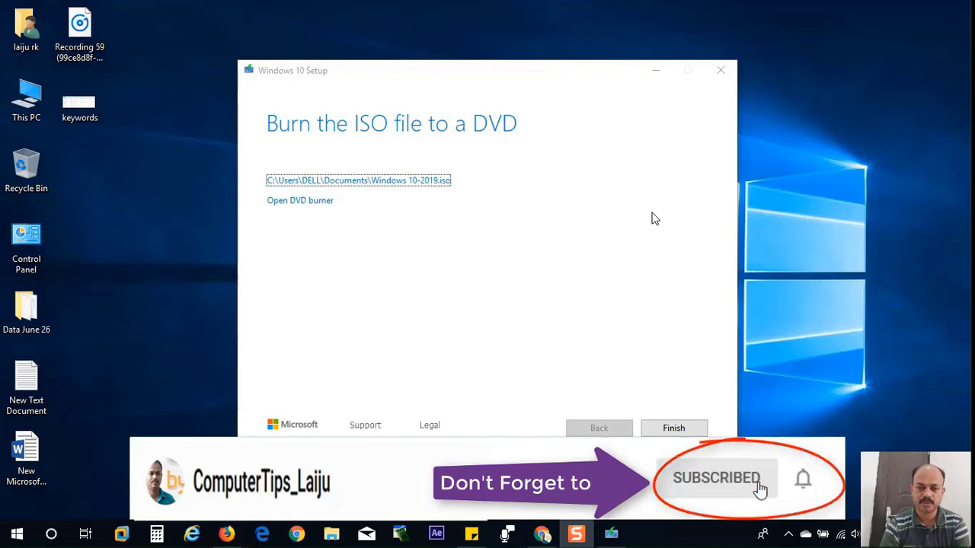
Check the Windows 10-2019 image file in its Documents folder, and finish Windows 10 Setup.
left_click(411, 188)
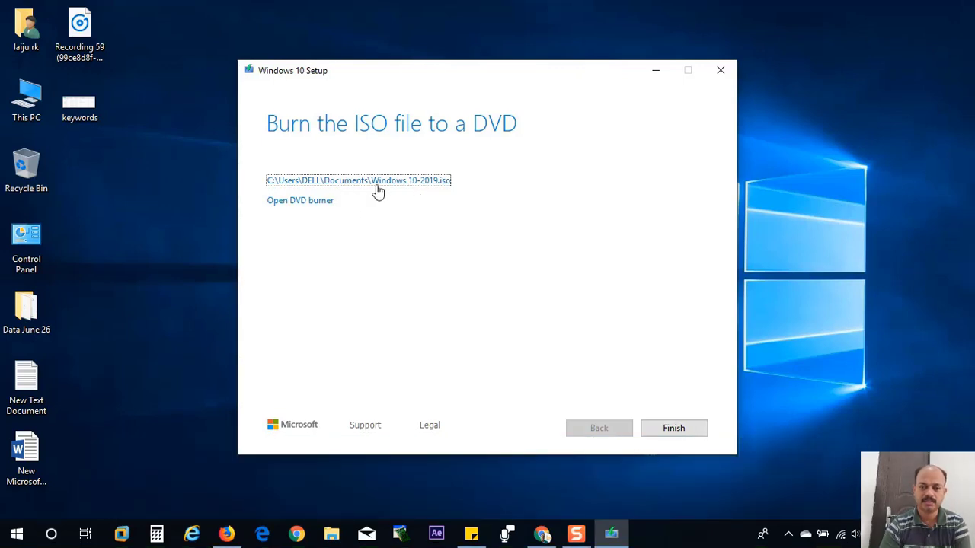
left_click(346, 183)
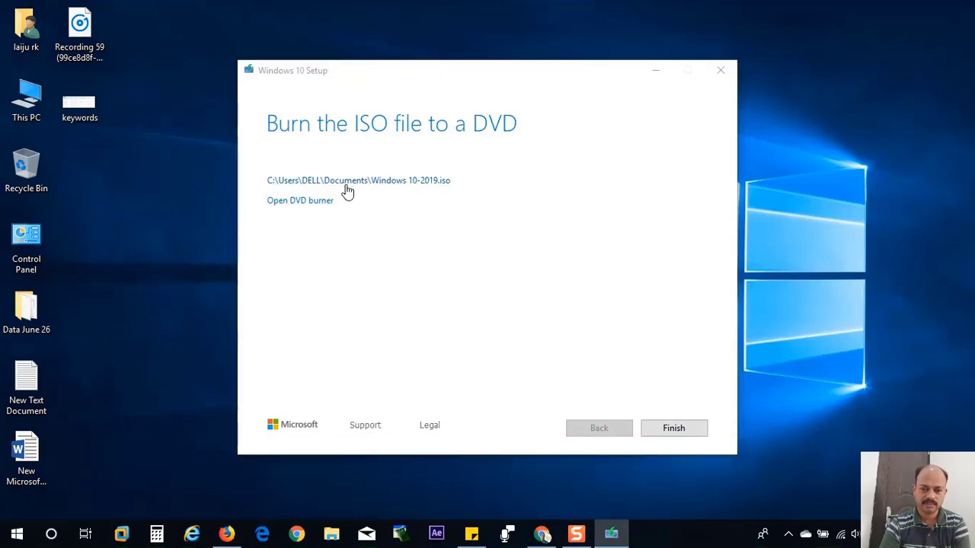
left_click(521, 40)
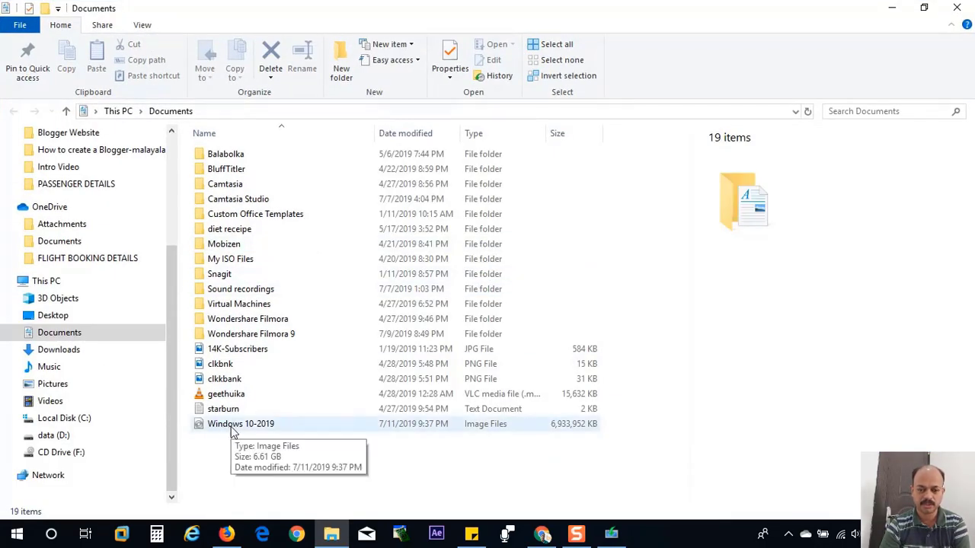
left_click(234, 427)
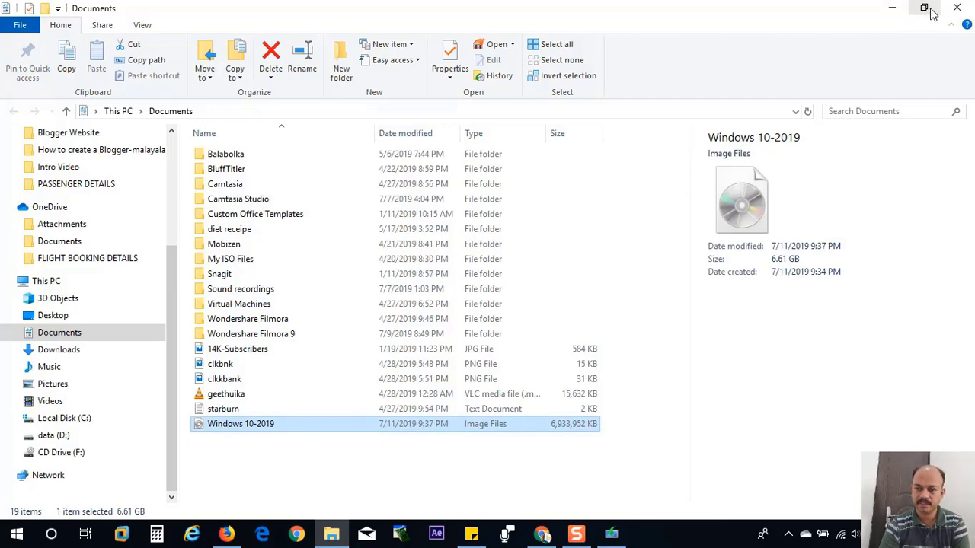
left_click(956, 8)
left_click(674, 428)
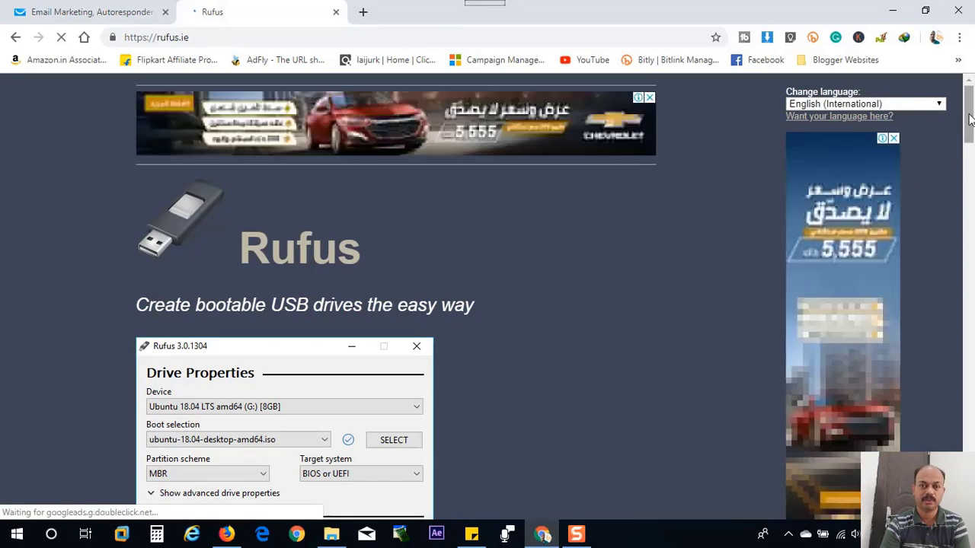
Download Rufus 3.5 from rufus.ie and launch rufus-3.5 from its download folder.
left_click_drag(969, 118, 972, 216)
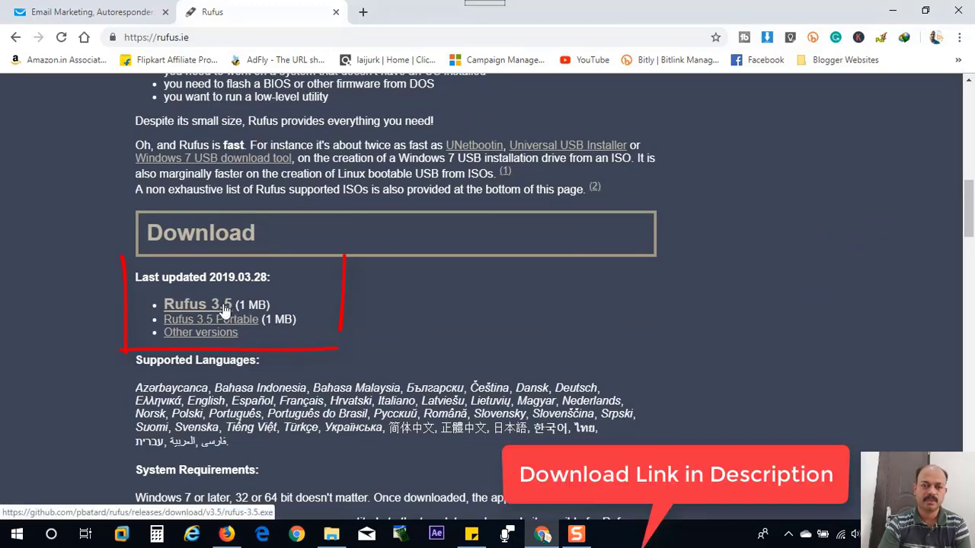
left_click(196, 307)
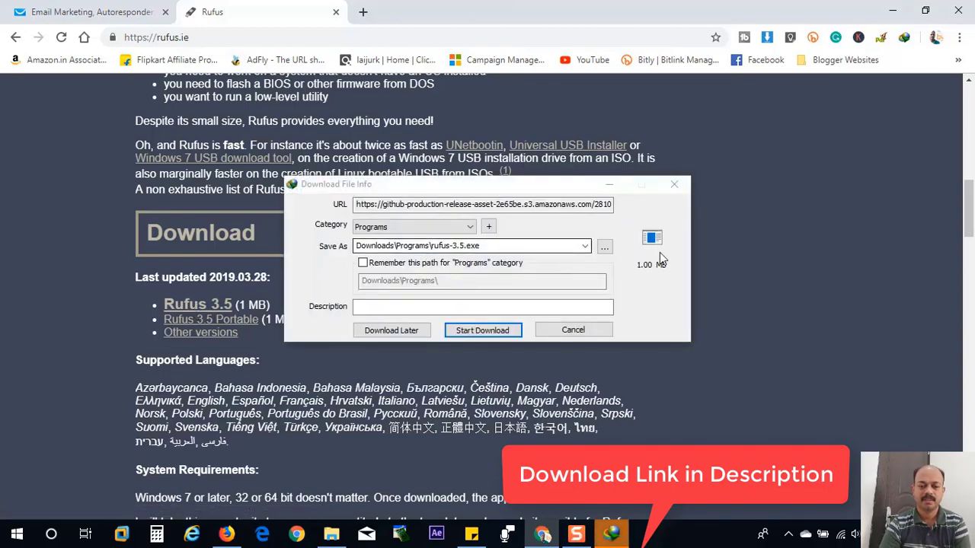
left_click(492, 323)
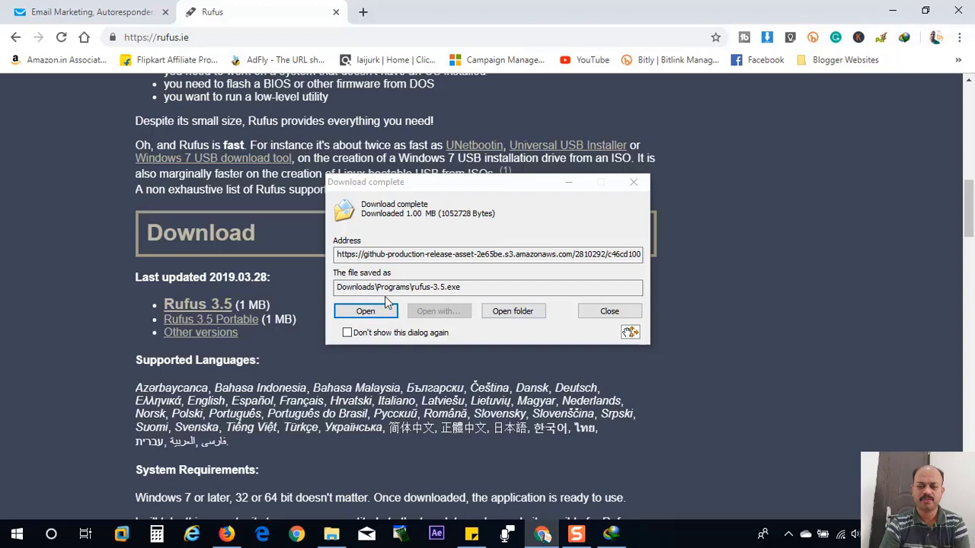
left_click(504, 311)
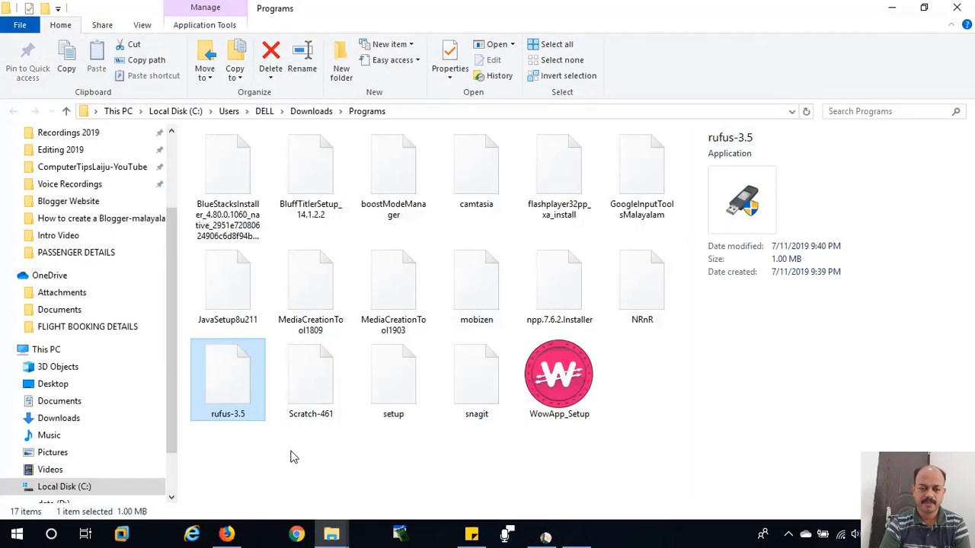
double_click(234, 379)
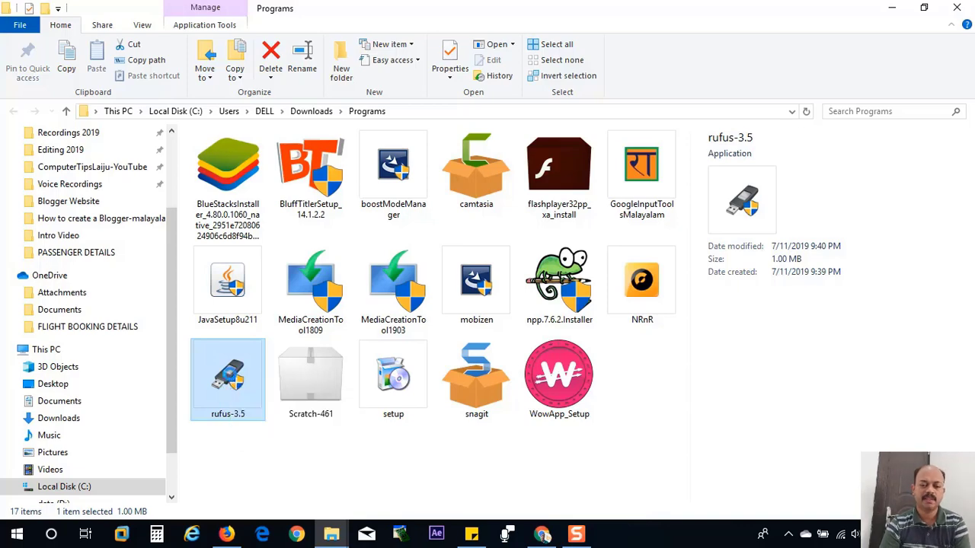
Run rufus-3.5 as administrator without online update checks, and clear the folder and browser windows from the desktop.
right_click(230, 373)
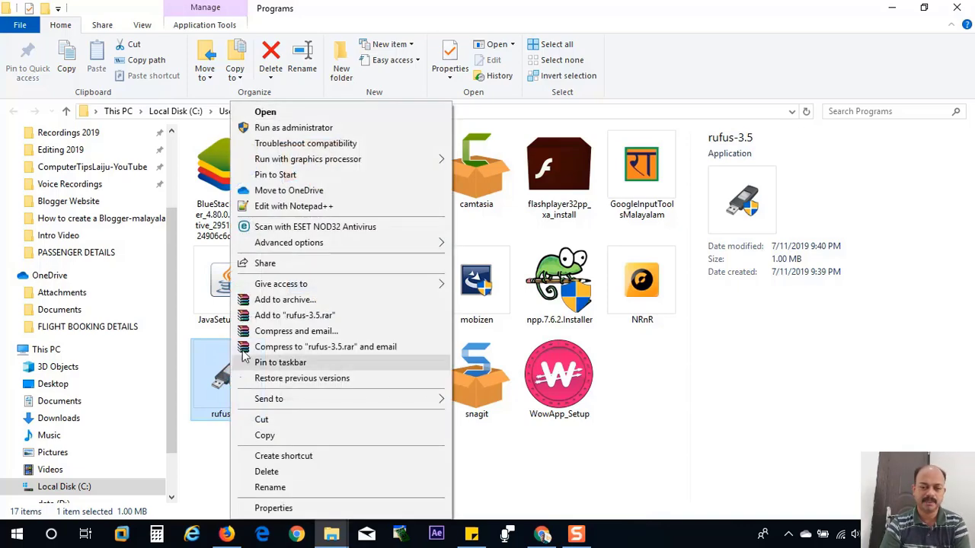
left_click(285, 129)
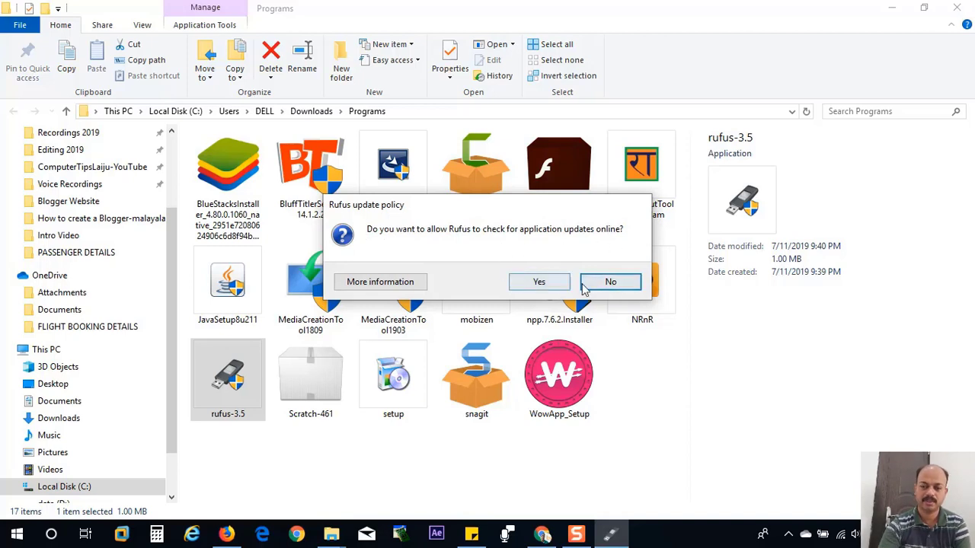
left_click(609, 282)
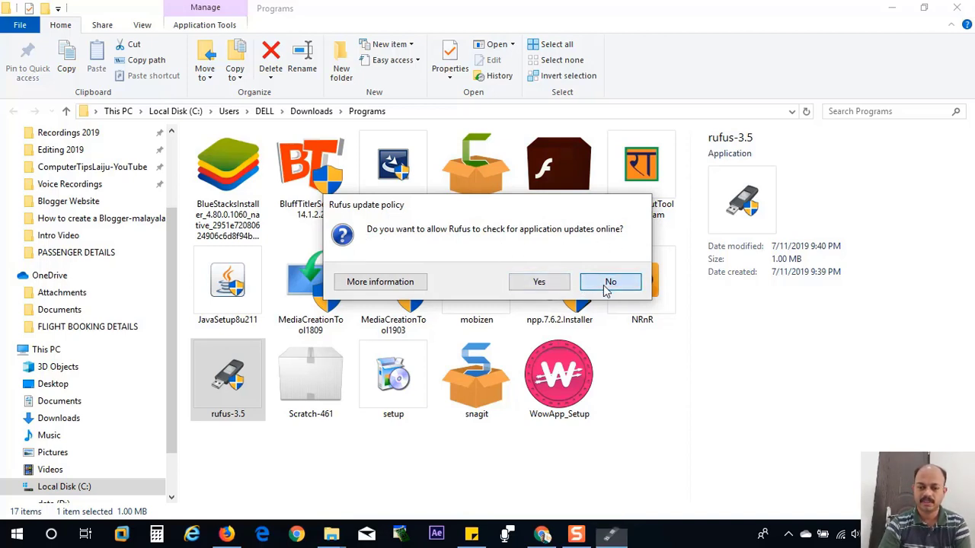
left_click(958, 9)
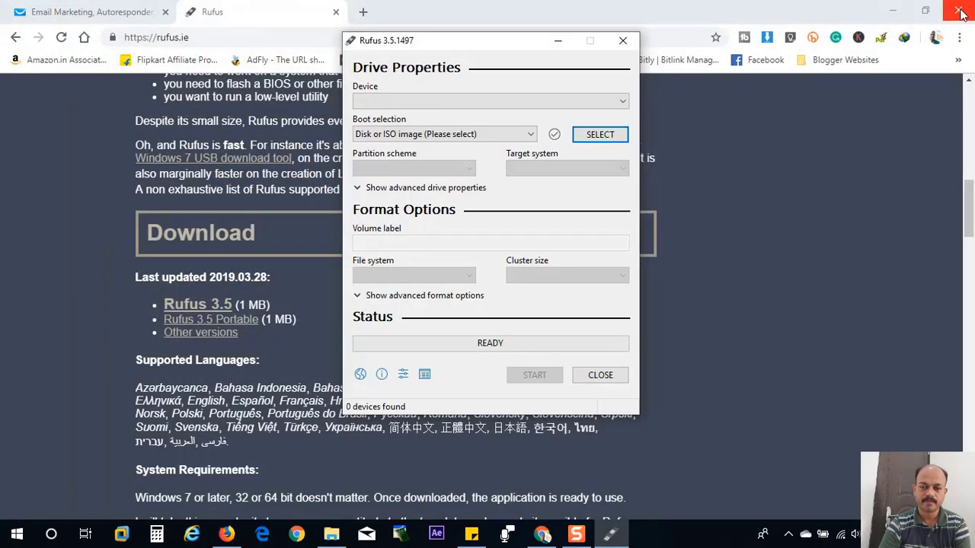
left_click(893, 11)
left_click(892, 10)
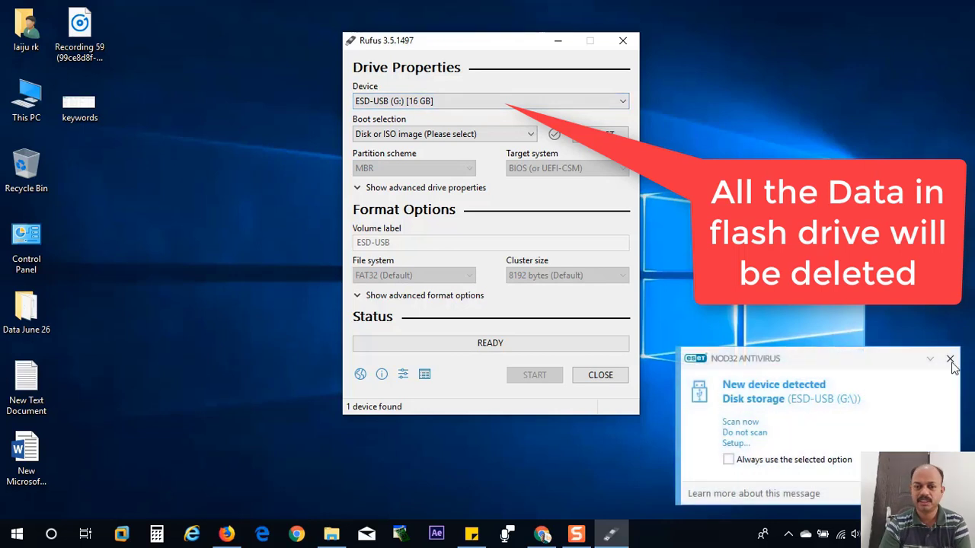
Dismiss the antivirus notice, and keep ESD-USB (G:) [16 GB] as the device with Disk or ISO image as the boot selection.
left_click(949, 358)
left_click(623, 101)
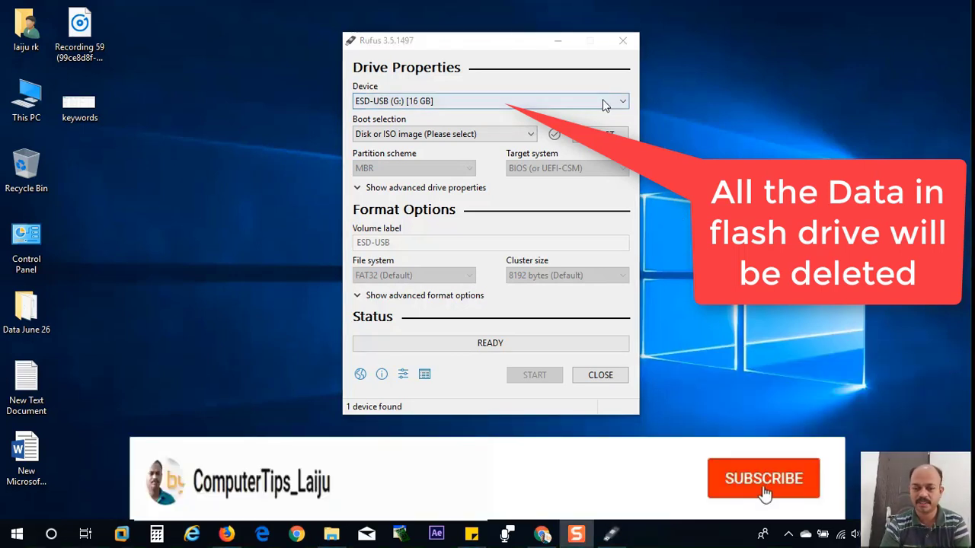
left_click(624, 103)
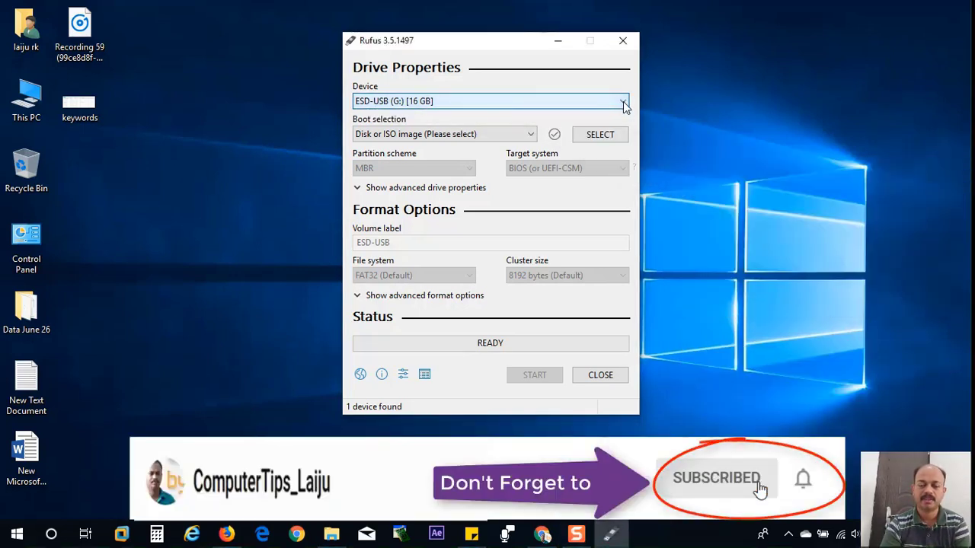
left_click(532, 137)
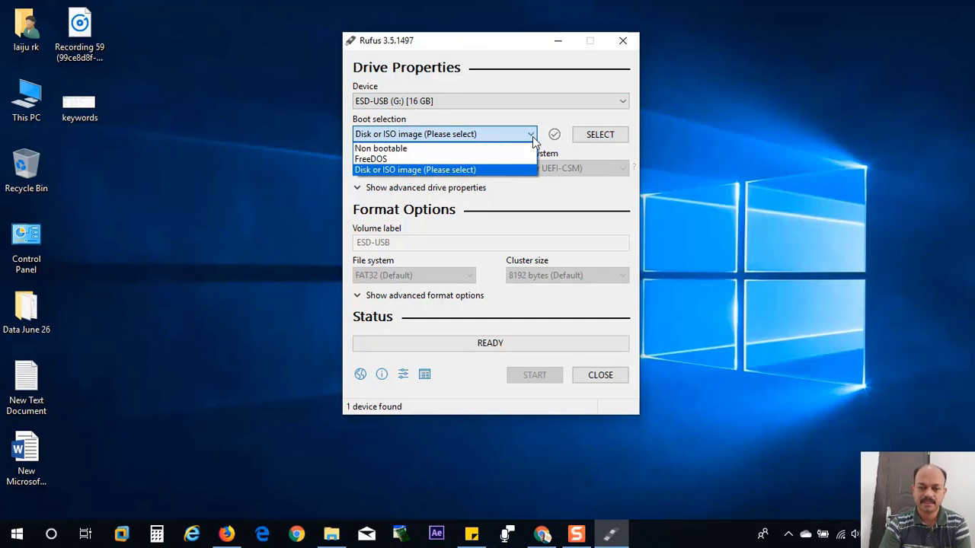
left_click(534, 142)
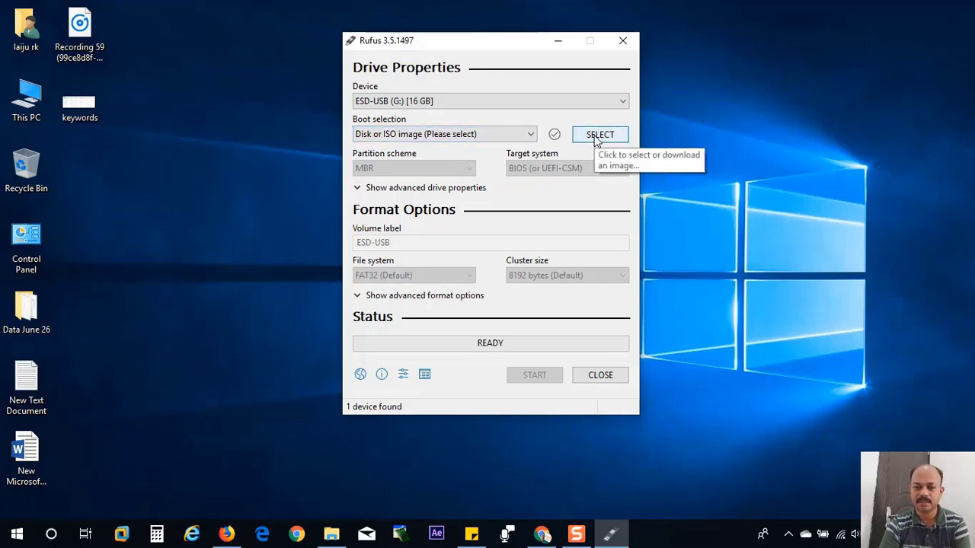
Load the Windows 10-2019 ISO image from the Documents folder as the boot image.
left_click(597, 141)
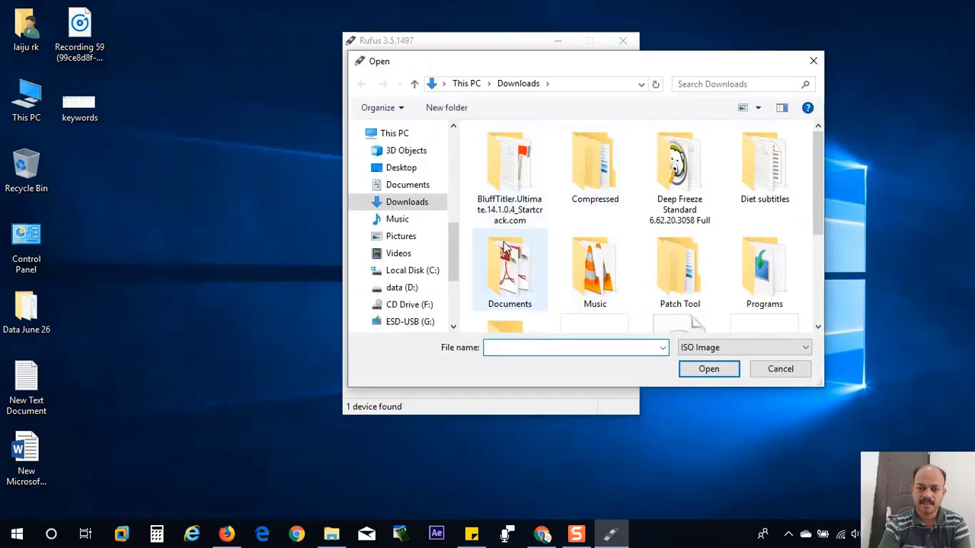
left_click(414, 187)
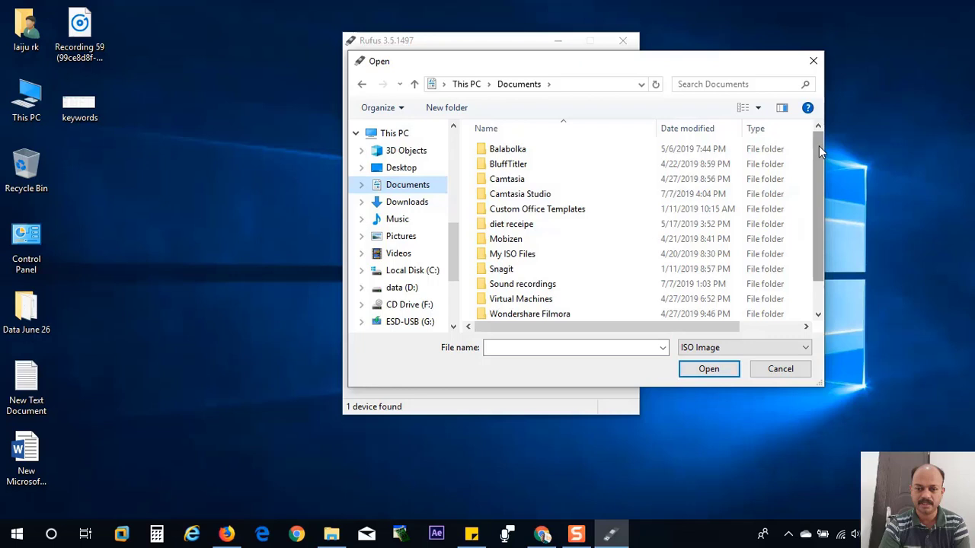
left_click_drag(819, 148, 821, 202)
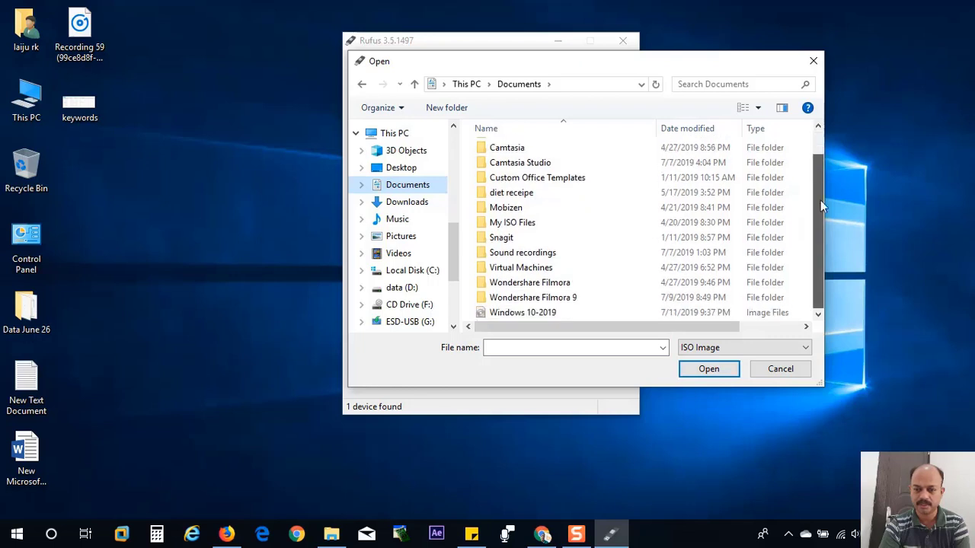
left_click(520, 313)
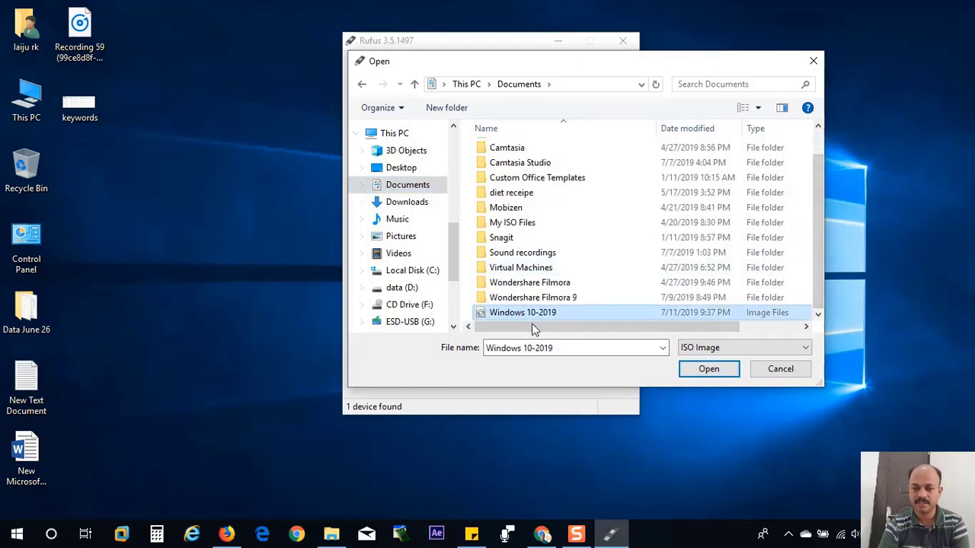
left_click(703, 374)
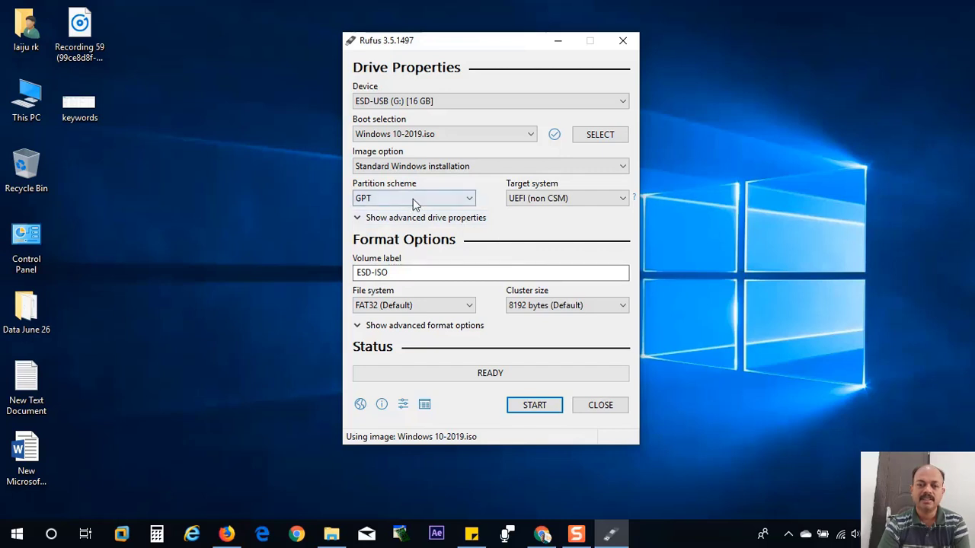
Configure the flash drive with the MBR partition scheme, the volume label Win-10-32-64bit and the NTFS file system.
left_click(388, 199)
left_click(387, 213)
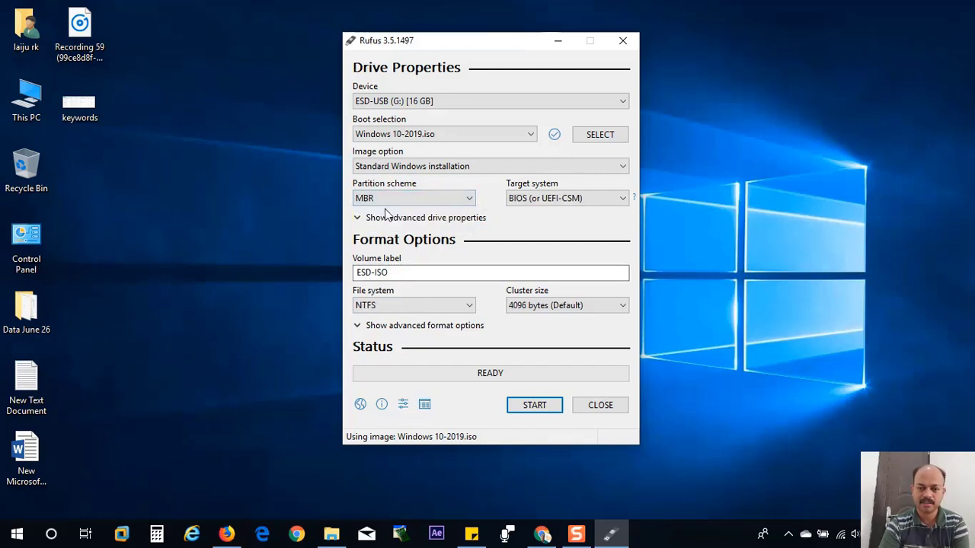
left_click_drag(400, 271, 322, 277)
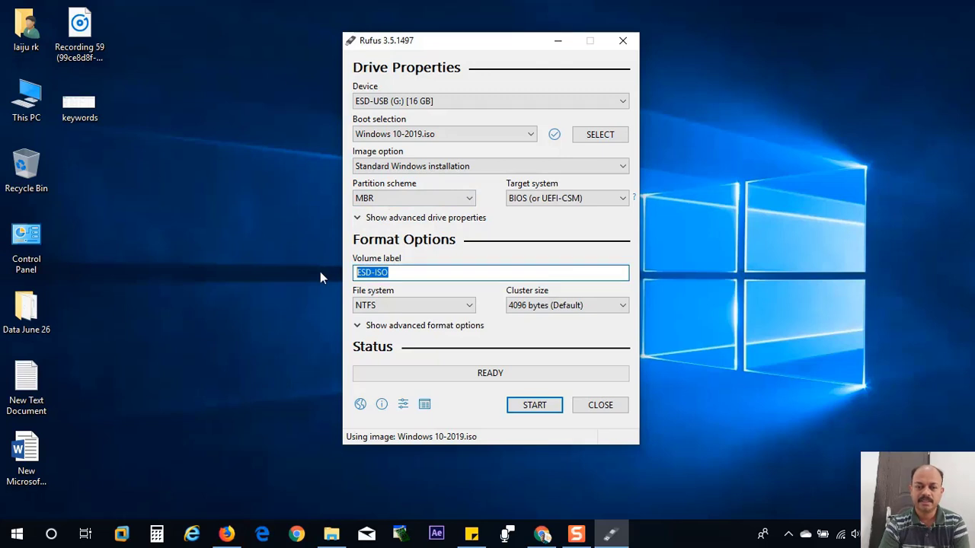
type("Win-10")
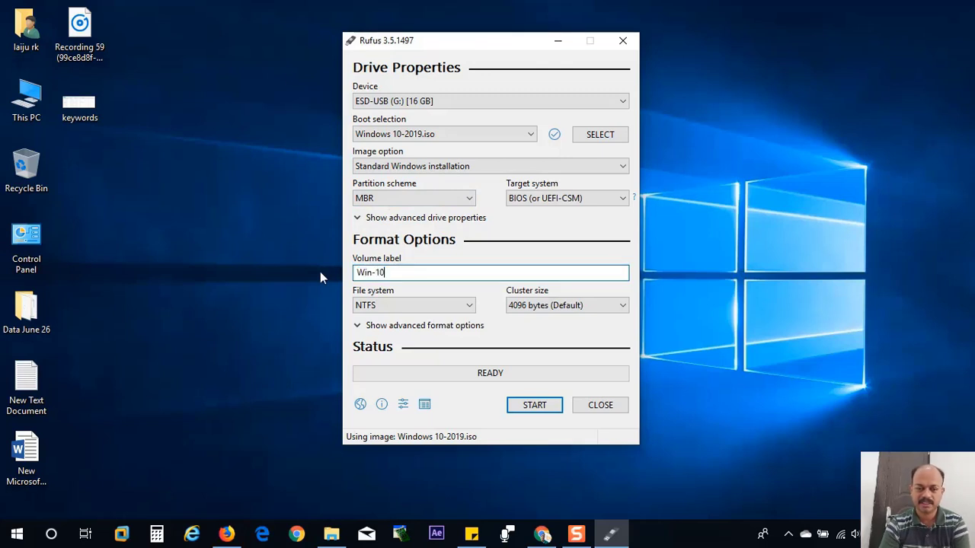
type("-32")
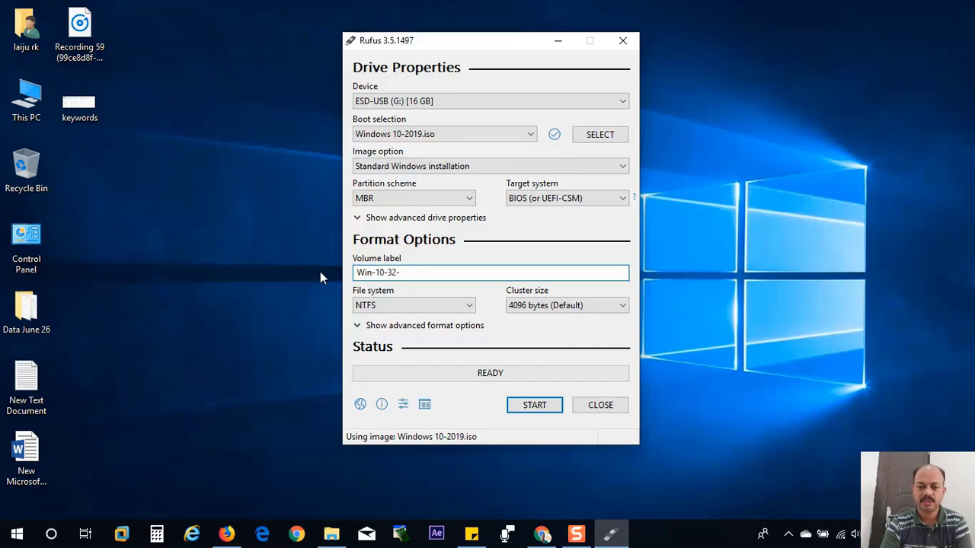
type("-64bit")
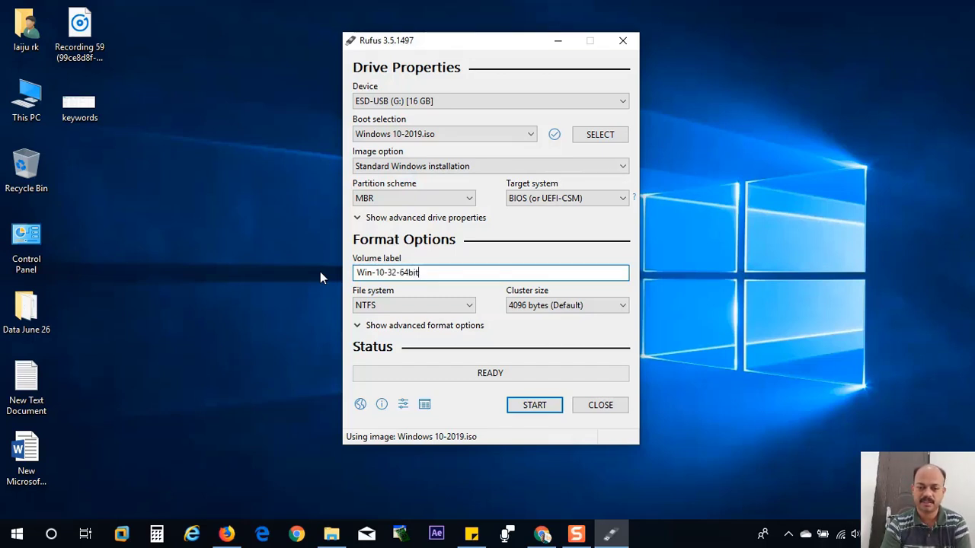
left_click(470, 308)
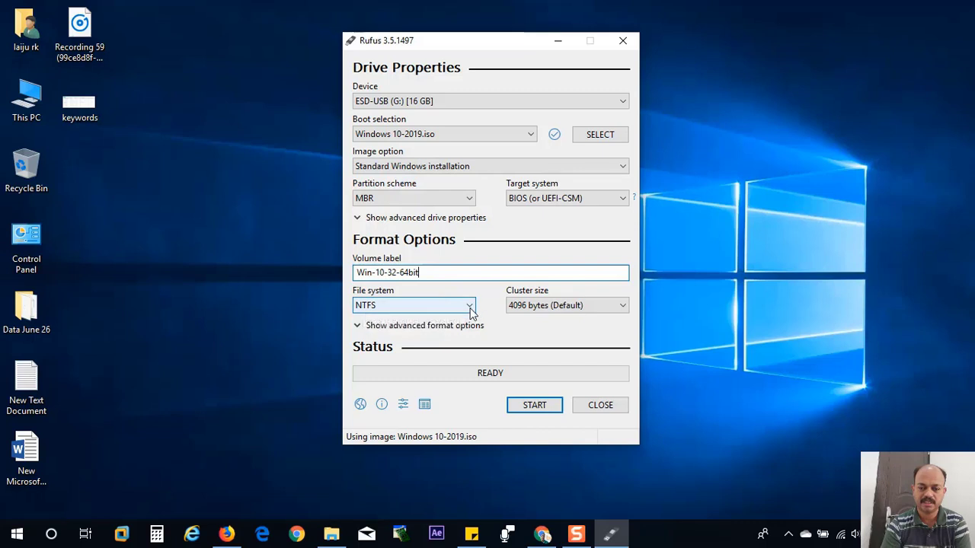
left_click(465, 318)
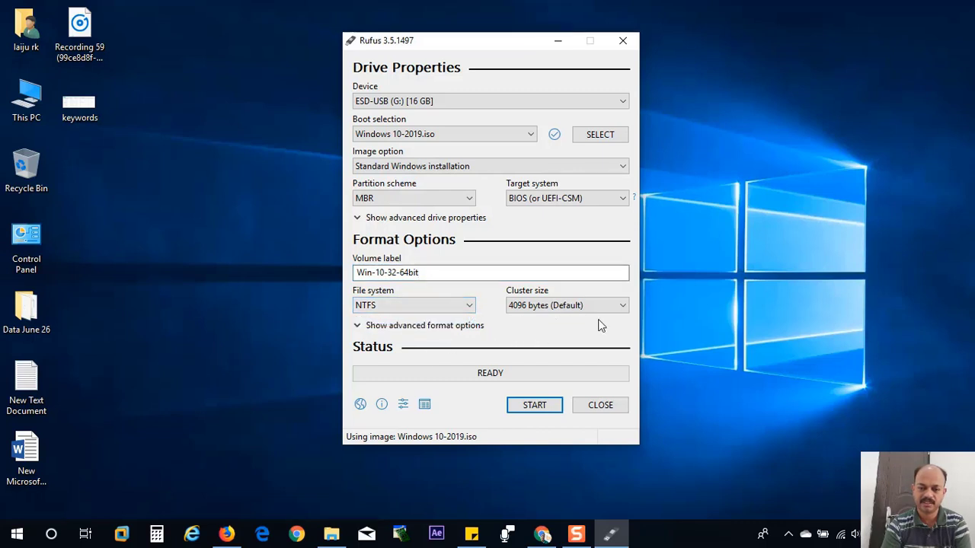
Write the Windows image to the flash drive, accepting the erasure of all its data, and close Rufus when it finishes.
left_click(534, 404)
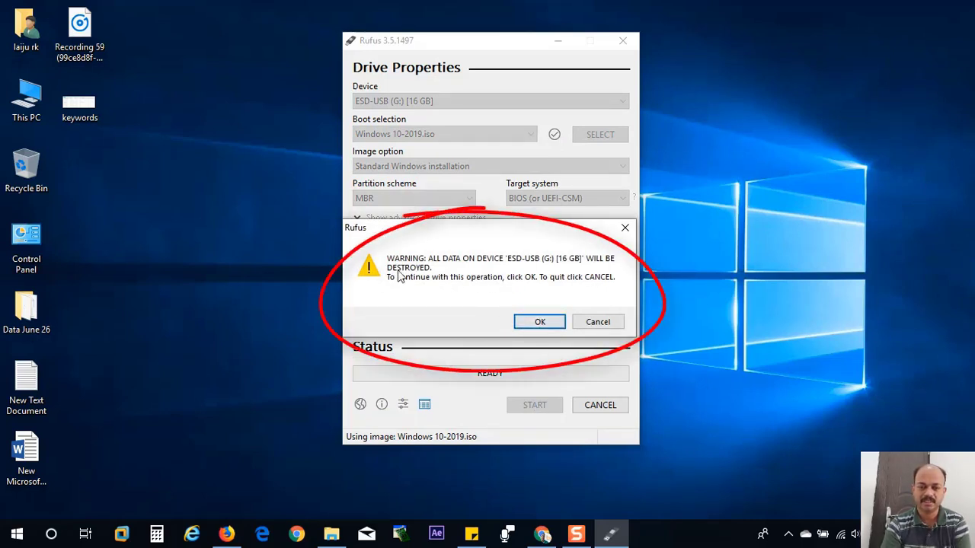
left_click(541, 322)
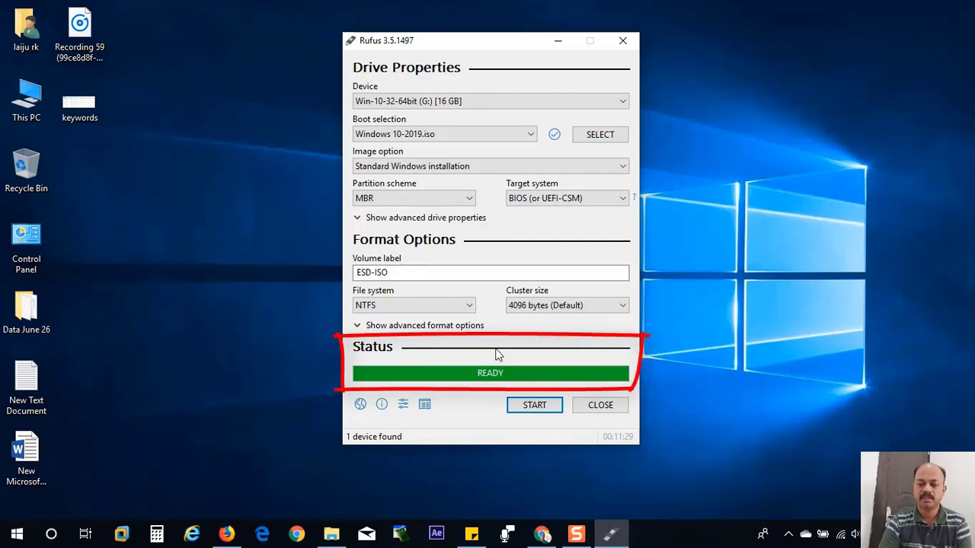
left_click(602, 406)
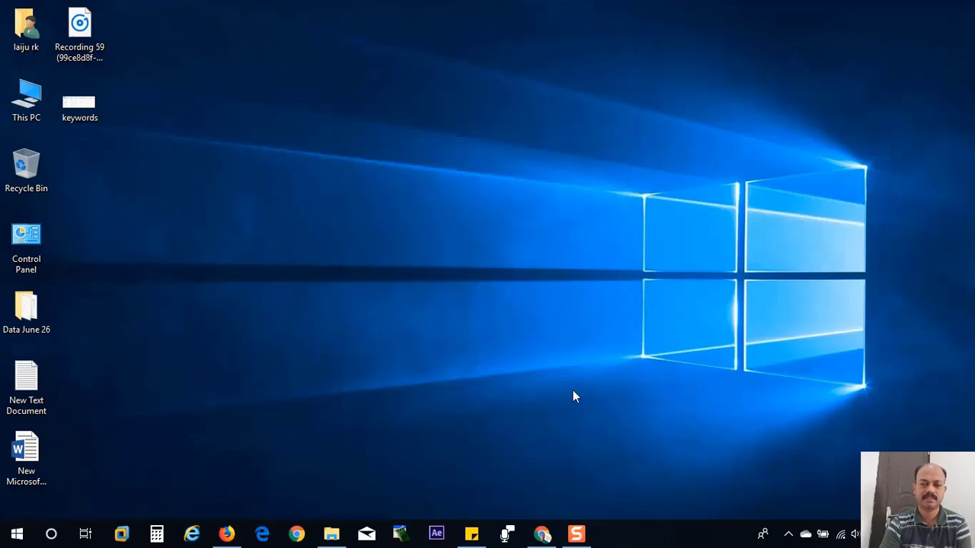
Check the files on the Win-10-32-64bit (G:) drive in This PC, and close the window.
double_click(27, 103)
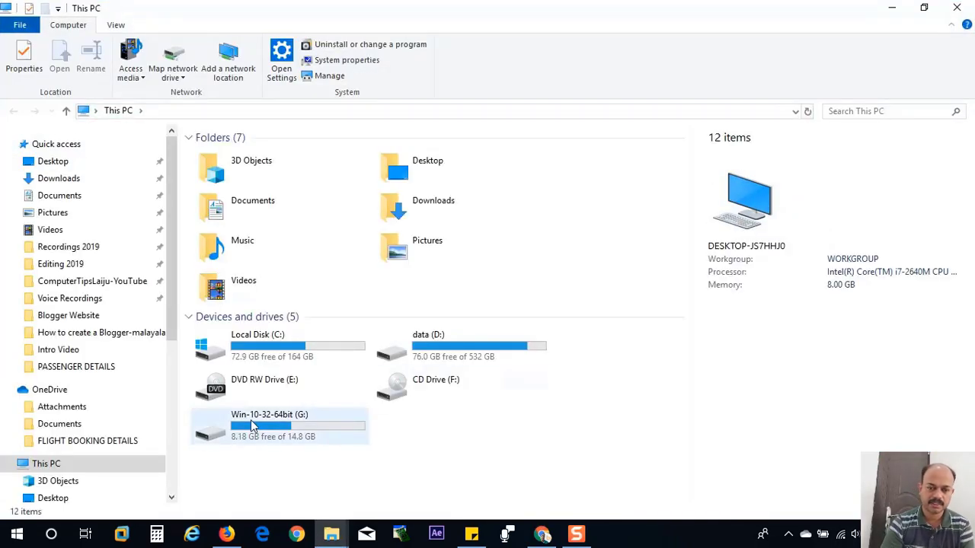
double_click(258, 425)
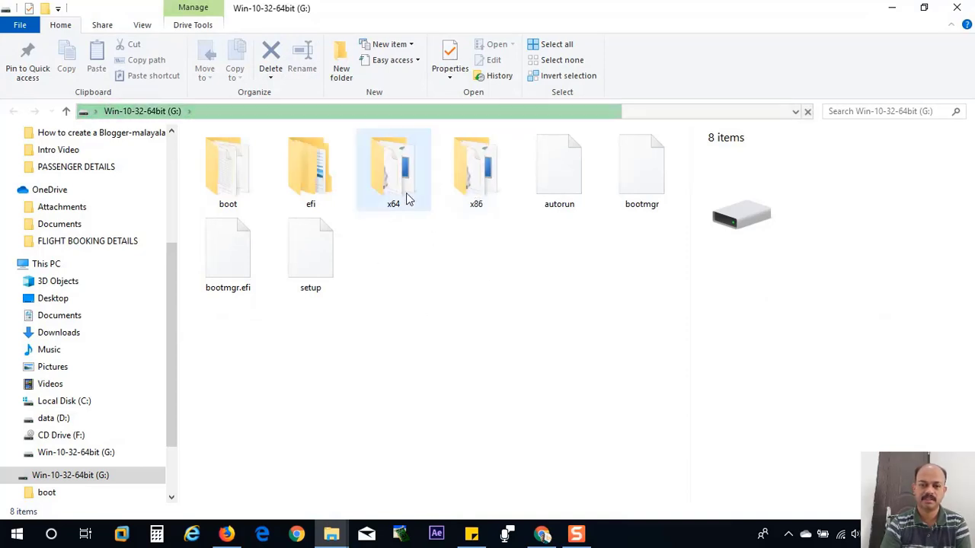
key("alt+Up")
left_click(961, 13)
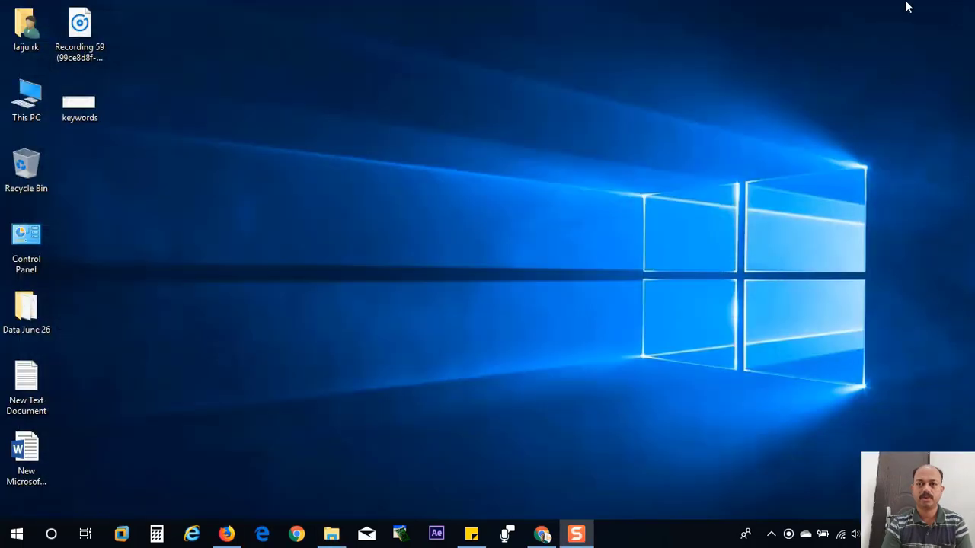